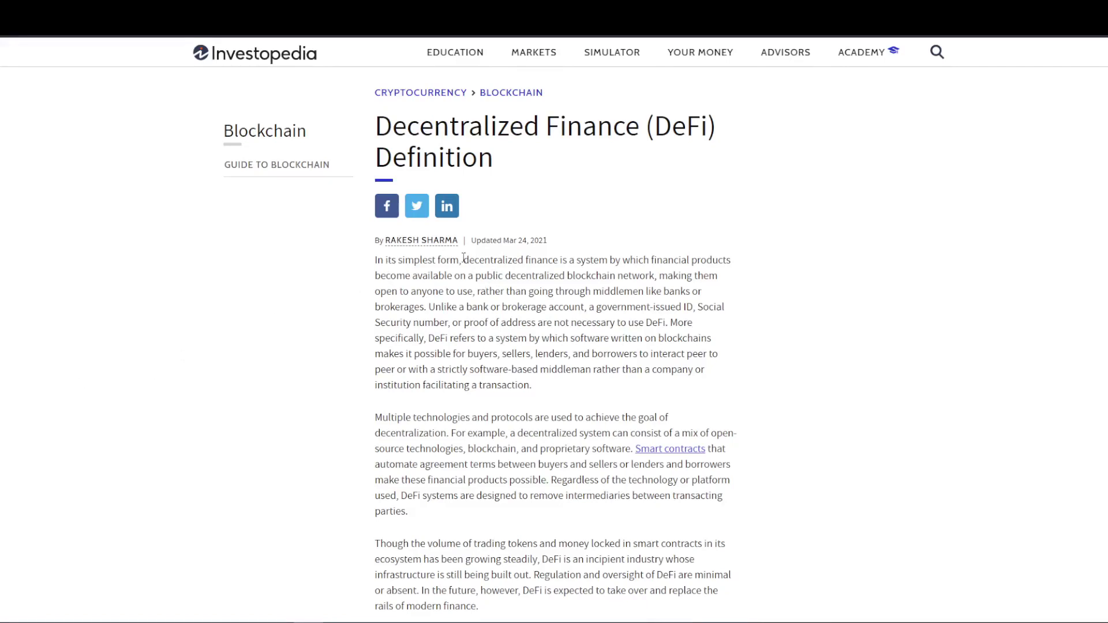
# Highlight the Investopedia article's opening definition of decentralized finance.
pyautogui.moveTo(463, 259); pyautogui.dragTo(428, 306)
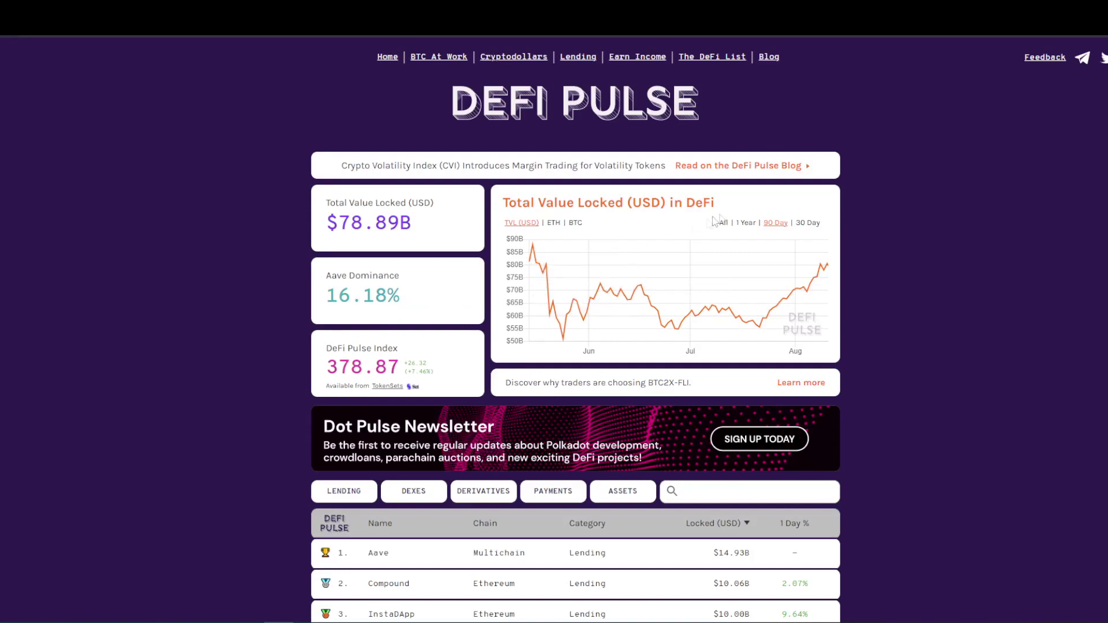
# Show the all-time TVL chart, scroll toward the rankings, then clear the opening-sentence highlight.
pyautogui.click(722, 223)
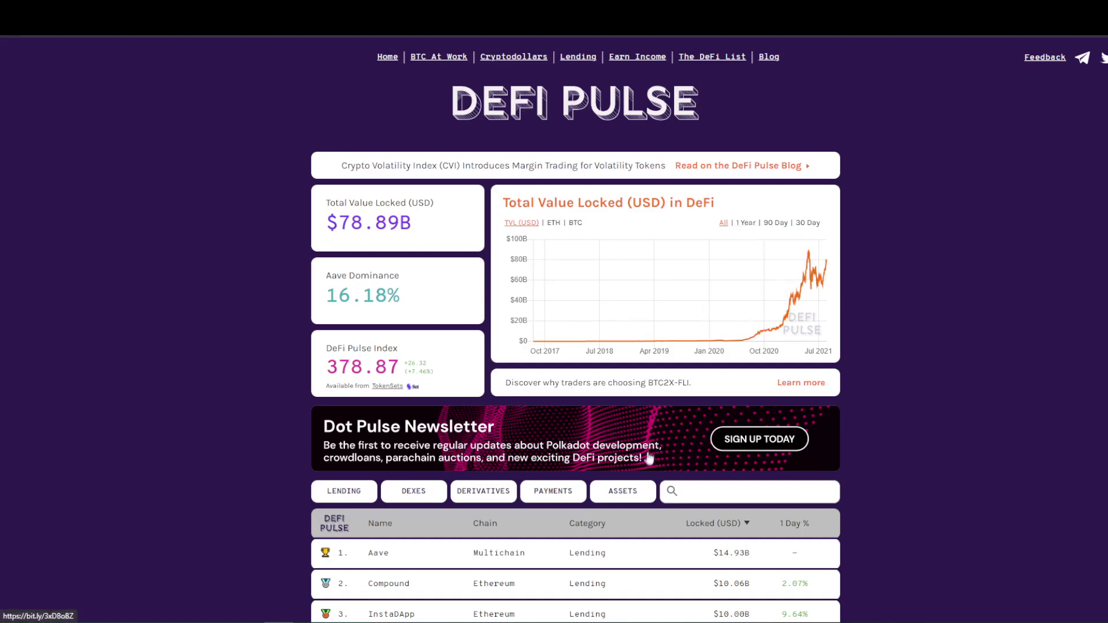
pyautogui.scroll(-3, 648, 459)
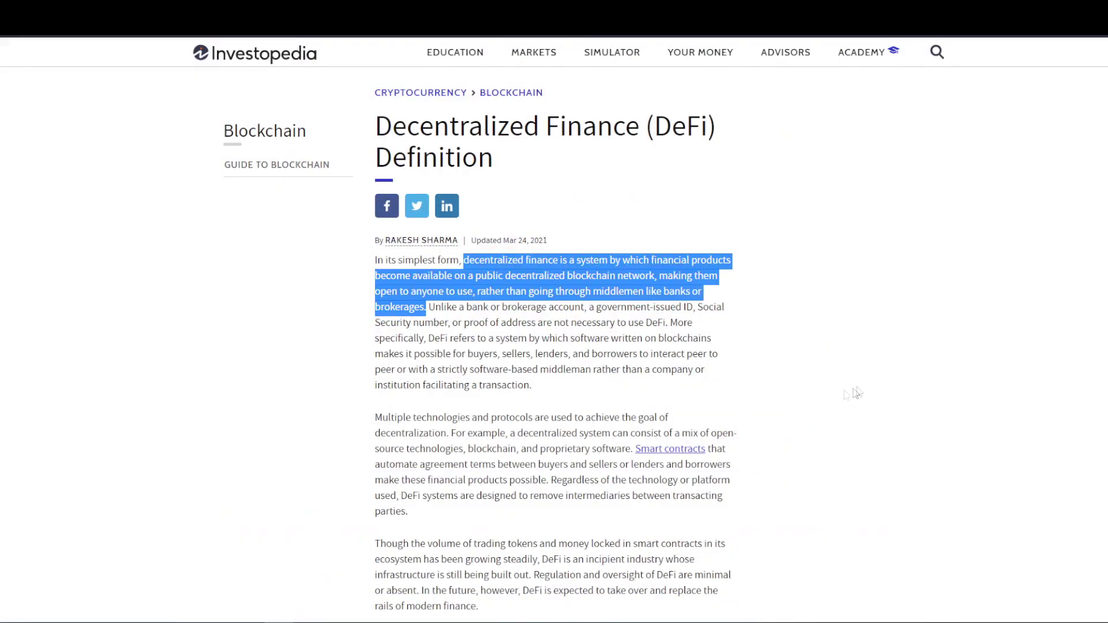
pyautogui.click(873, 511)
# Scroll to 'What Is DeFi?', highlight the paragraph on DeFi's wider scope, then clear it.
pyautogui.scroll(-5, 871, 507)
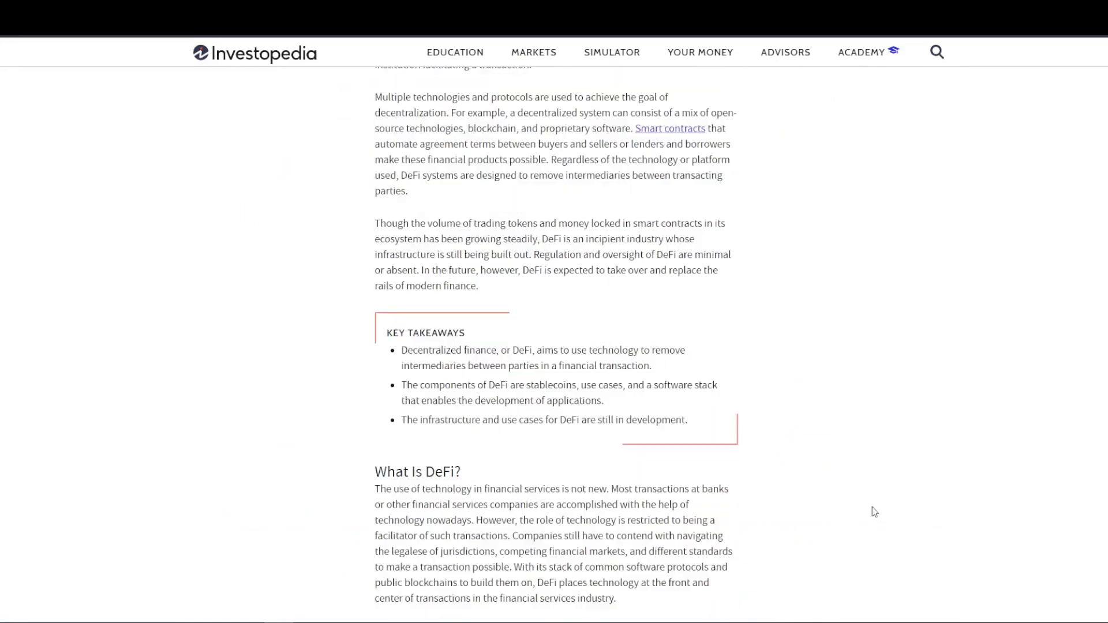
pyautogui.scroll(-3, 813, 404)
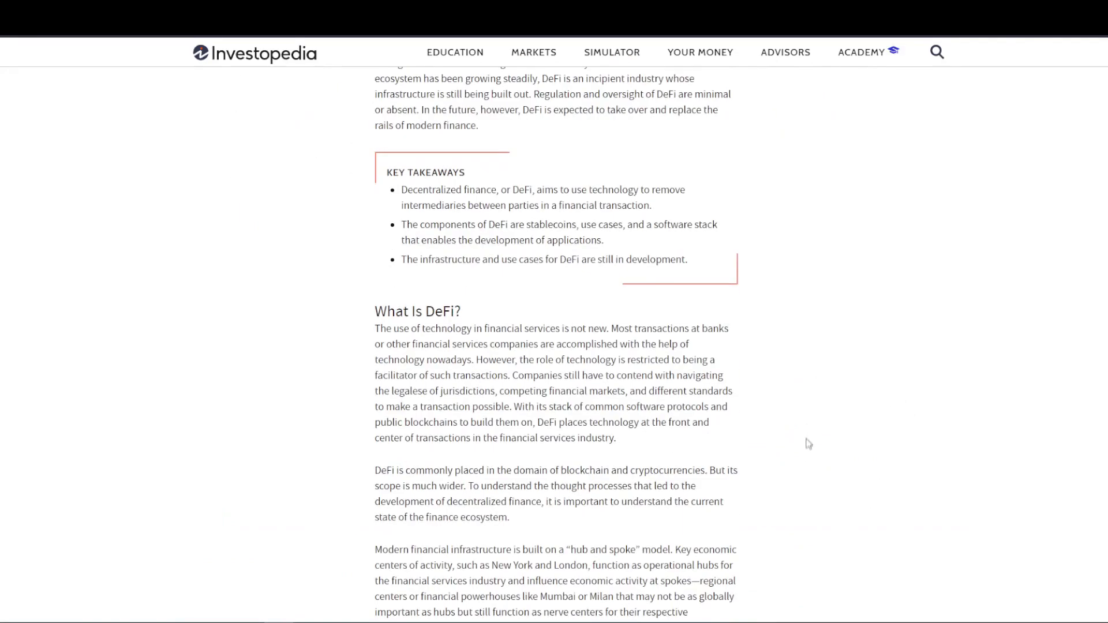
pyautogui.scroll(-3, 802, 447)
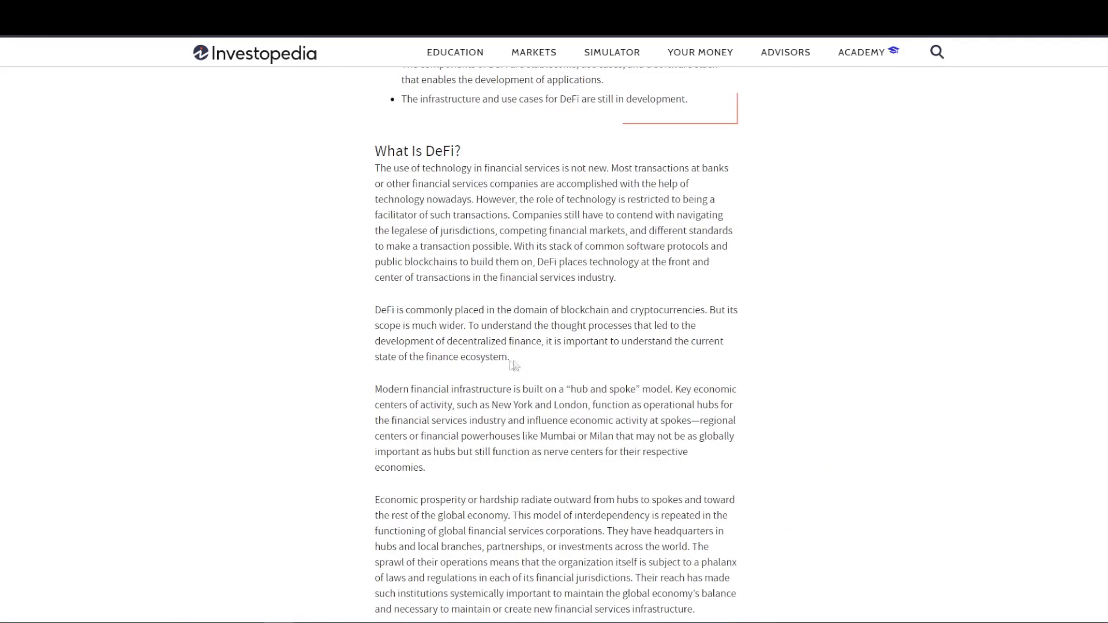
pyautogui.moveTo(510, 361); pyautogui.dragTo(381, 310)
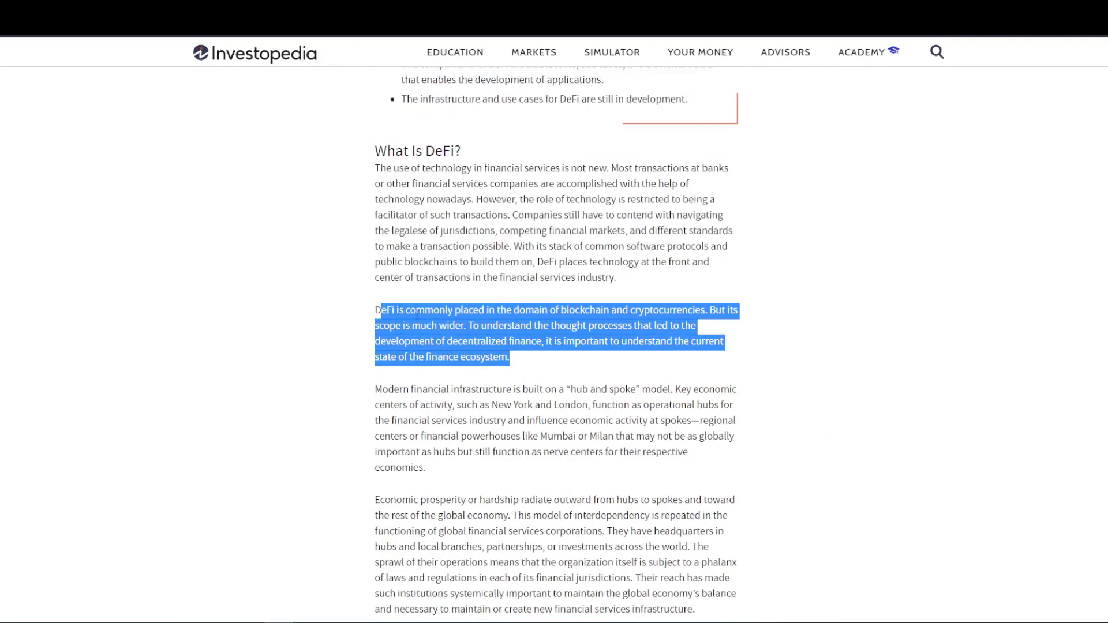
pyautogui.click(896, 322)
pyautogui.scroll(-3, 886, 479)
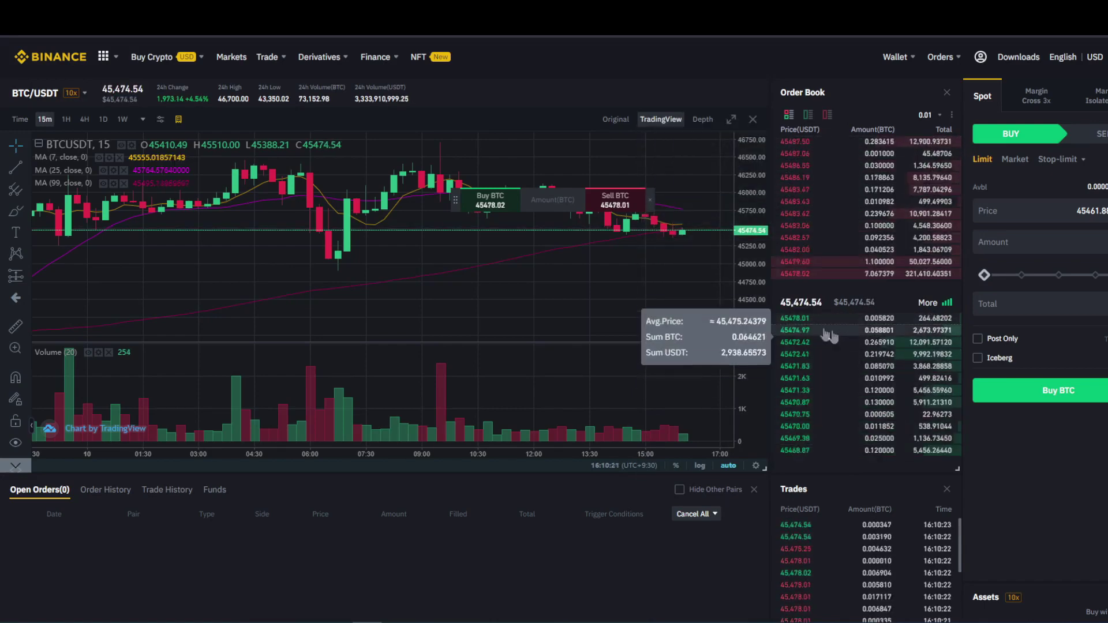
# Highlight the latest BTC/USDT trade price above the bids in the order book.
pyautogui.moveTo(781, 302); pyautogui.dragTo(826, 303)
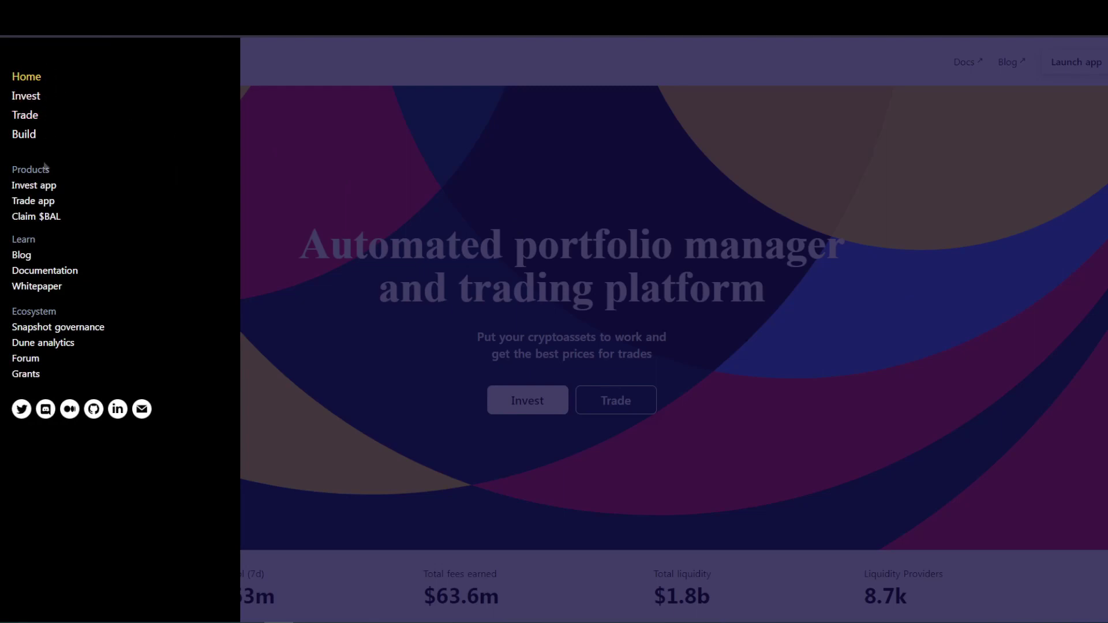
# Close the Balancer site menu and scroll down through the homepage.
pyautogui.click(354, 318)
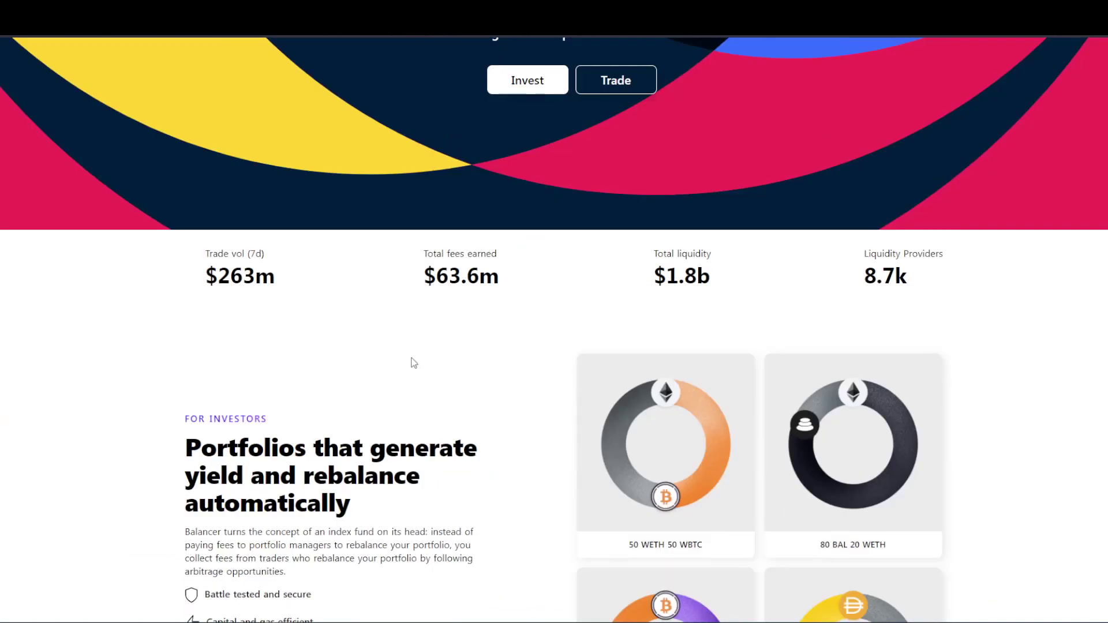
pyautogui.scroll(-5, 414, 362)
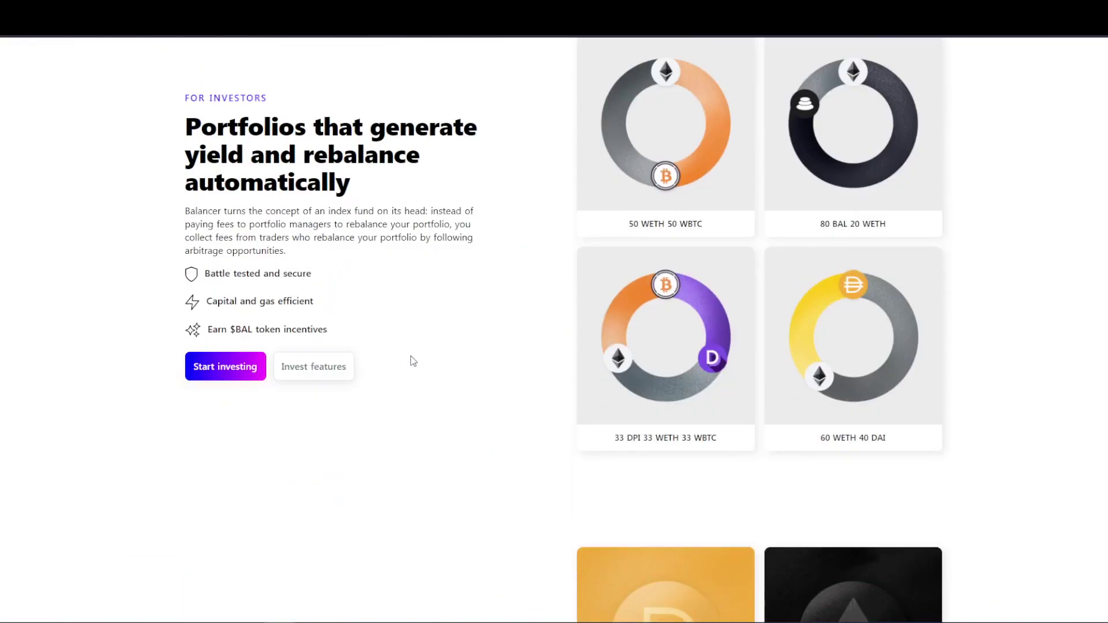
pyautogui.scroll(-5, 417, 353)
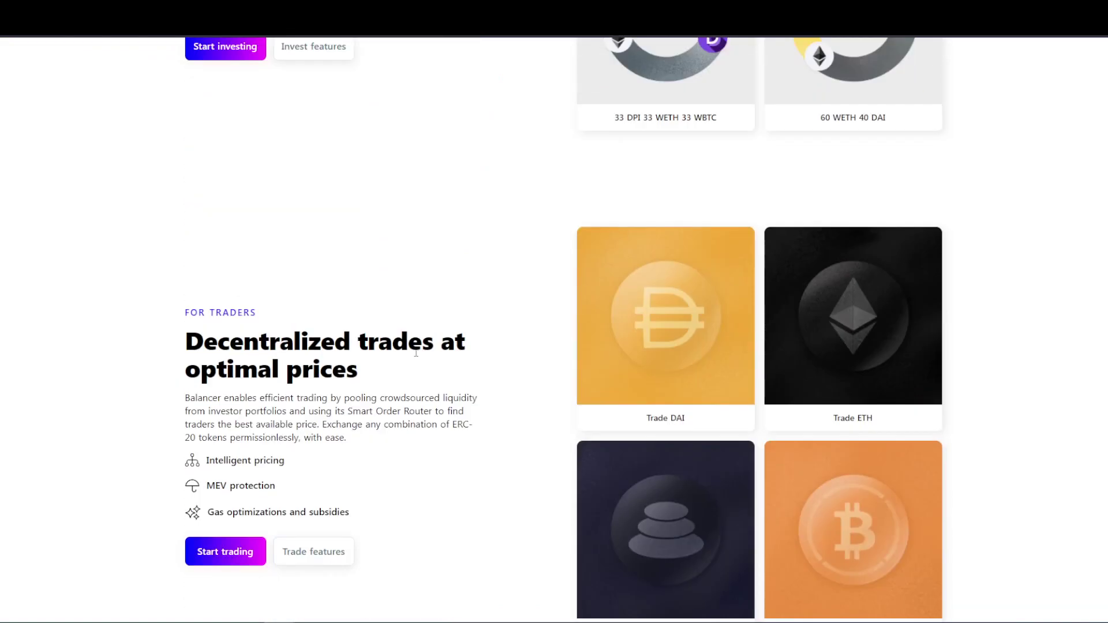
pyautogui.scroll(-3, 415, 354)
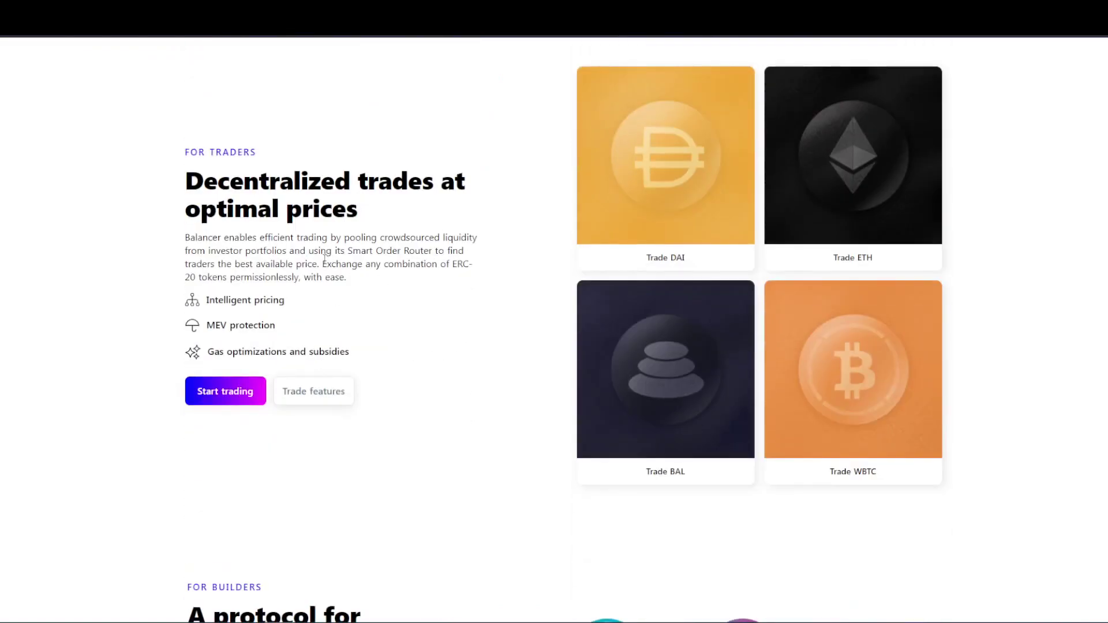
pyautogui.scroll(-5, 323, 272)
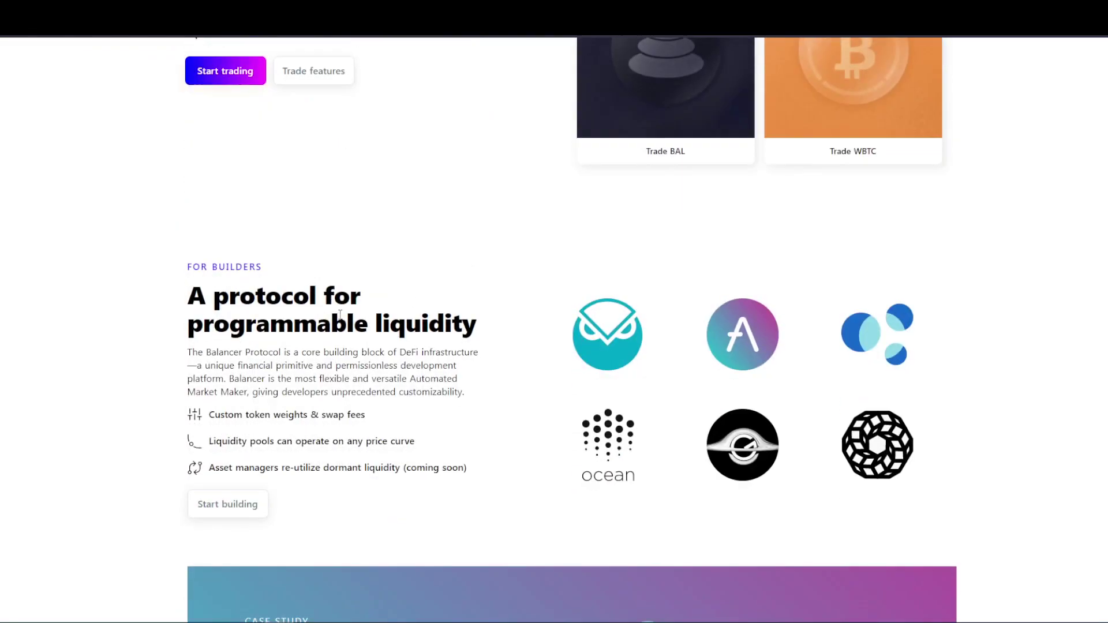
pyautogui.scroll(-2, 340, 317)
pyautogui.scroll(-6, 339, 316)
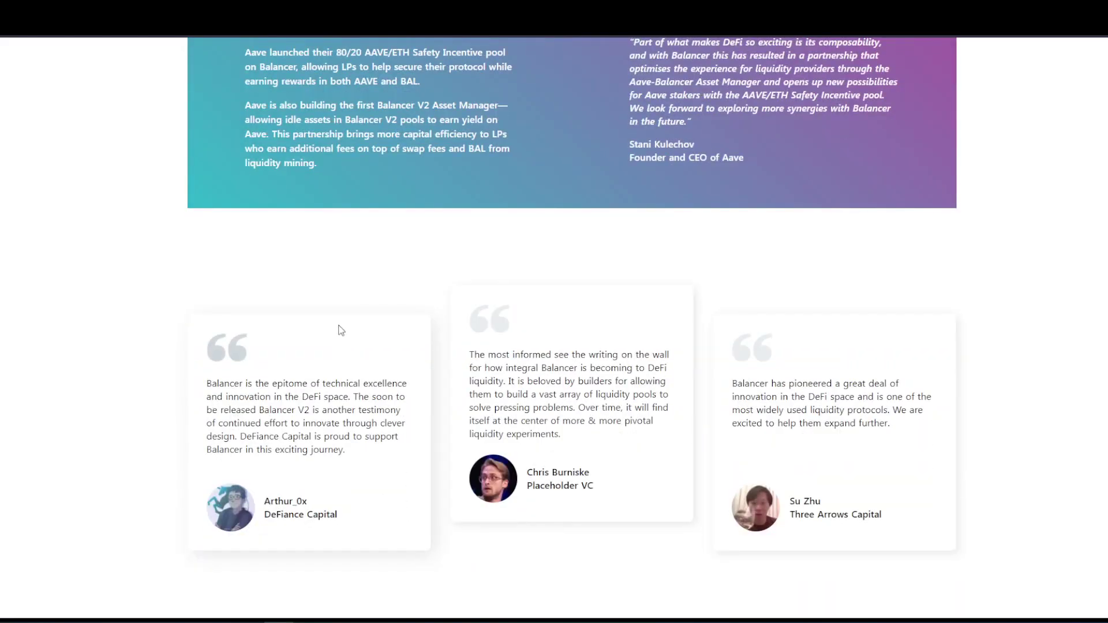
pyautogui.scroll(-3, 340, 331)
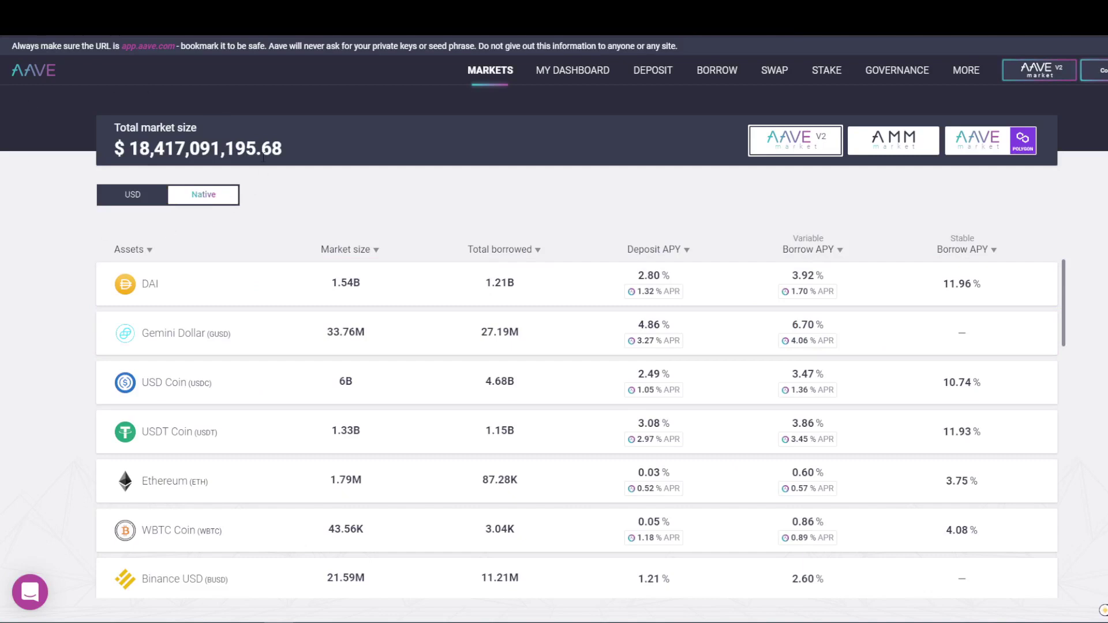
# On Aave, open the DAI borrow page and highlight the no-wallet-detected message.
pyautogui.click(729, 75)
pyautogui.scroll(-3, 406, 336)
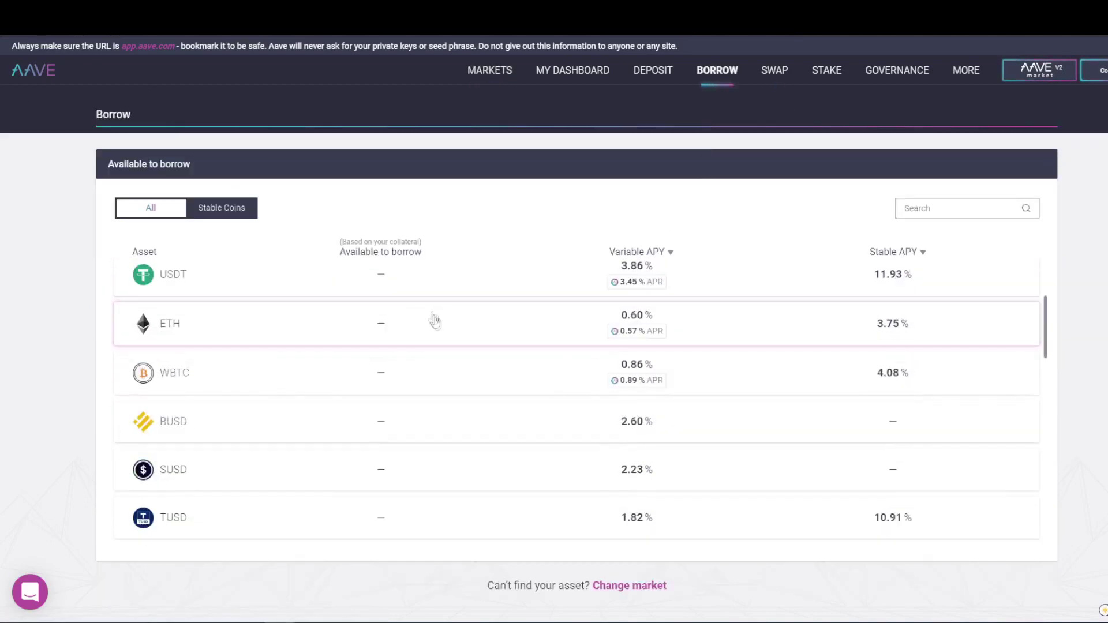
pyautogui.scroll(3, 432, 319)
pyautogui.click(524, 300)
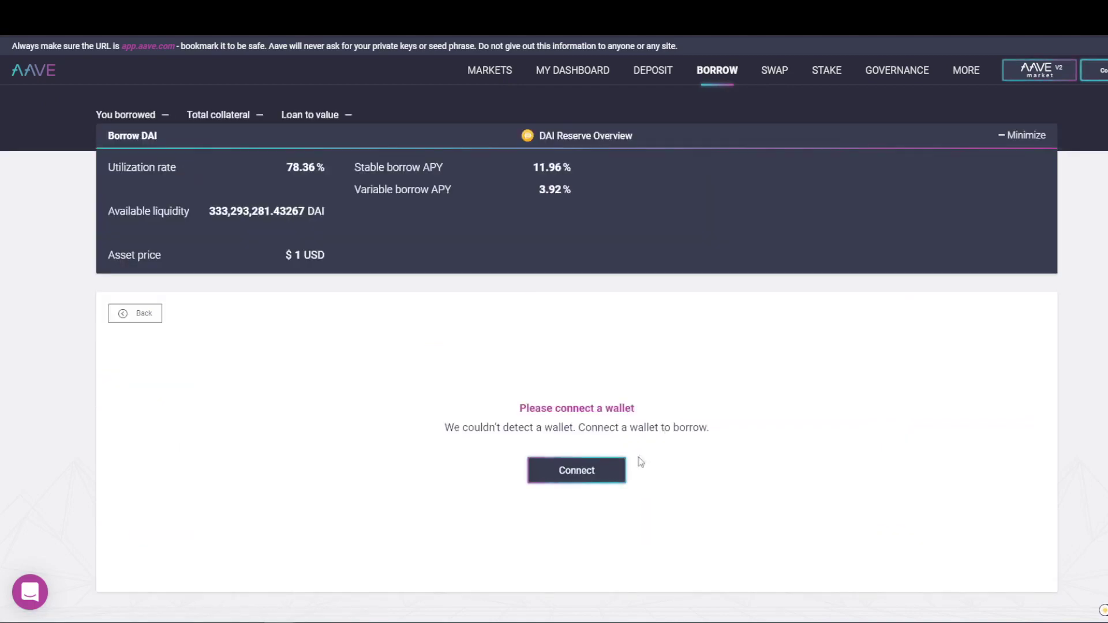
pyautogui.moveTo(716, 428); pyautogui.dragTo(401, 393)
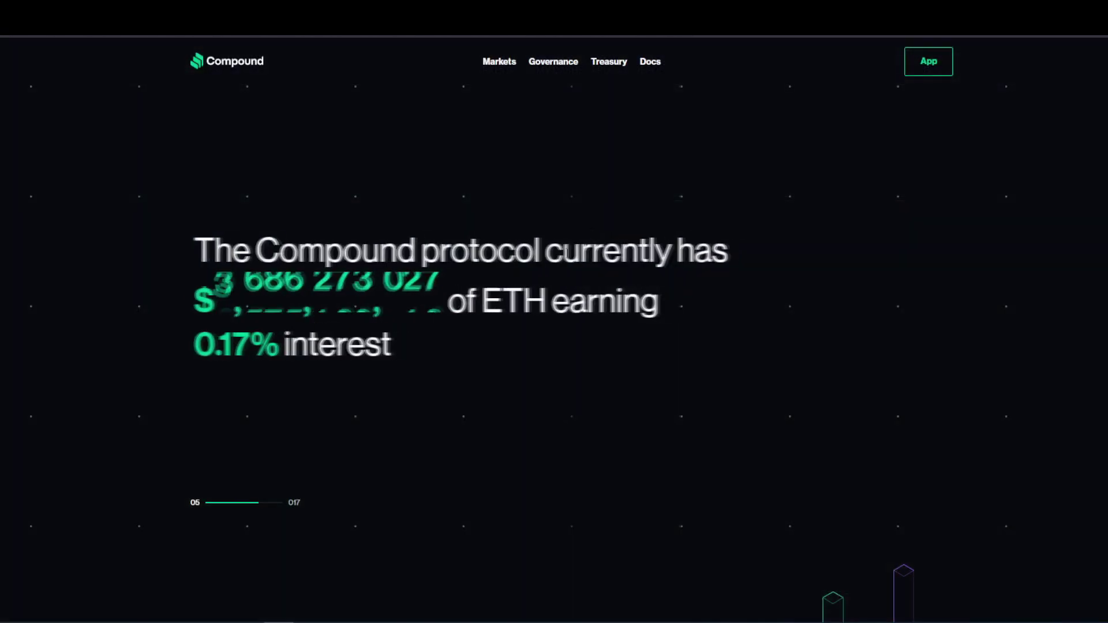
pyautogui.scroll(-5, 366, 252)
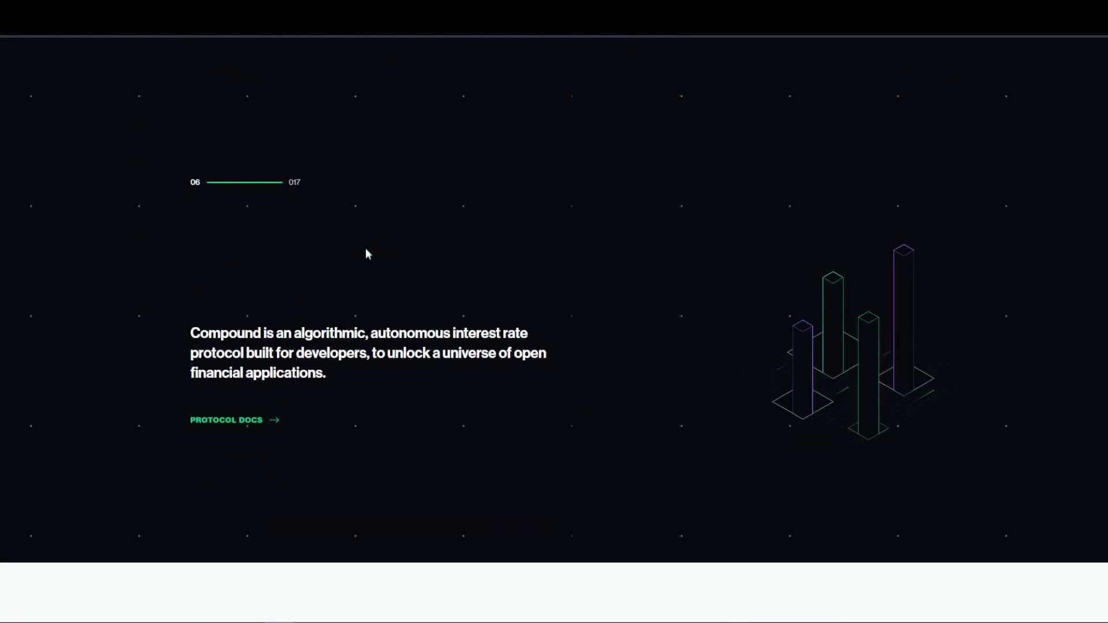
pyautogui.scroll(-8, 532, 293)
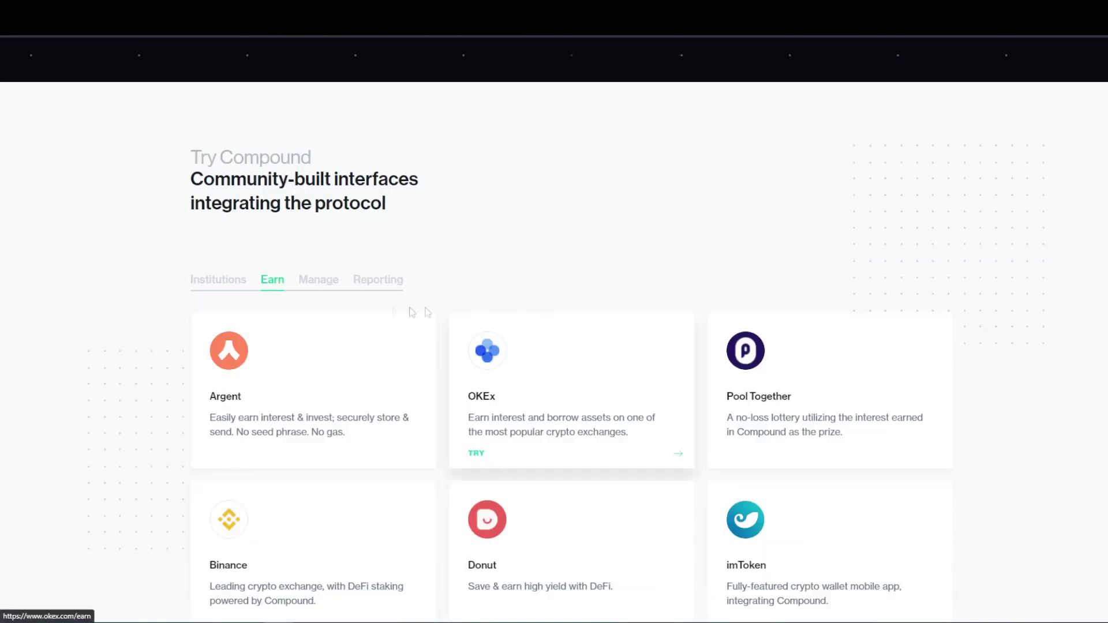
pyautogui.click(327, 279)
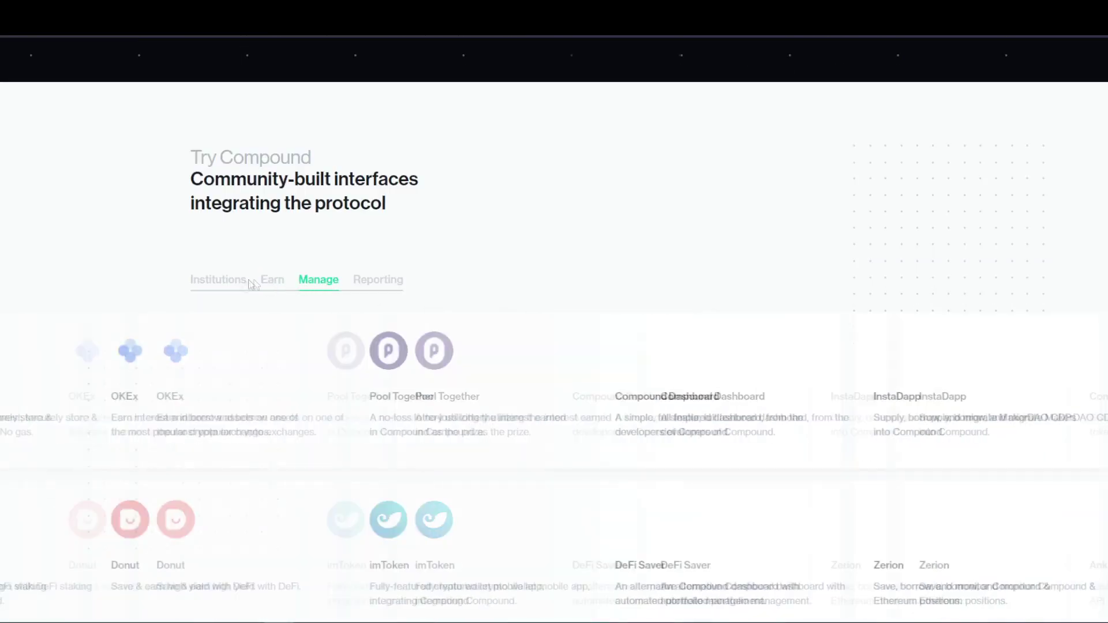
pyautogui.click(219, 281)
pyautogui.scroll(-3, 484, 398)
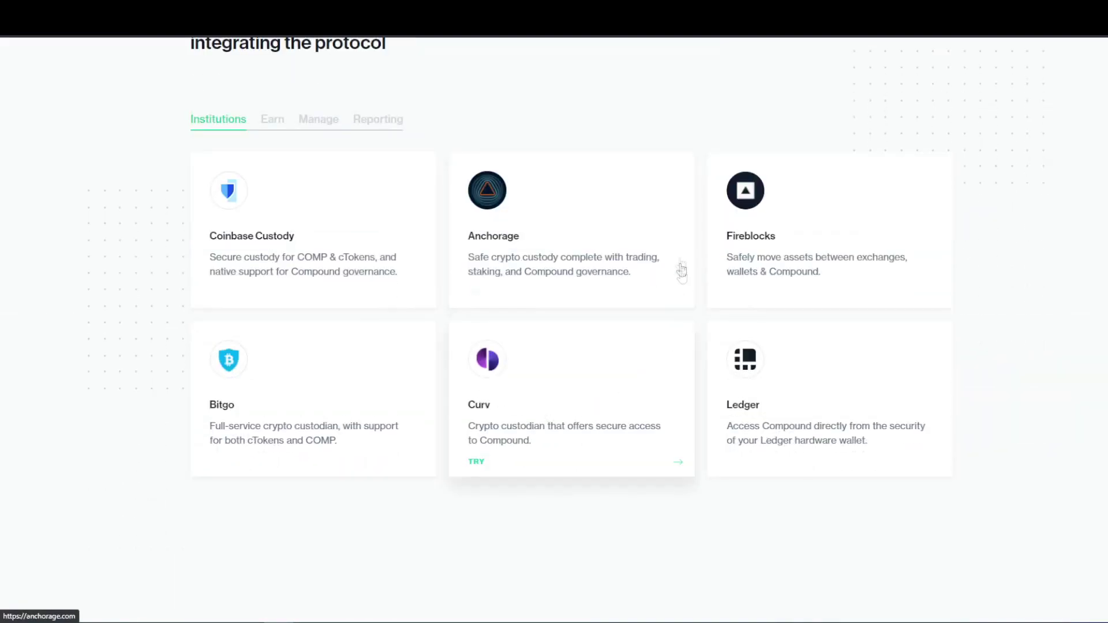
pyautogui.click(272, 122)
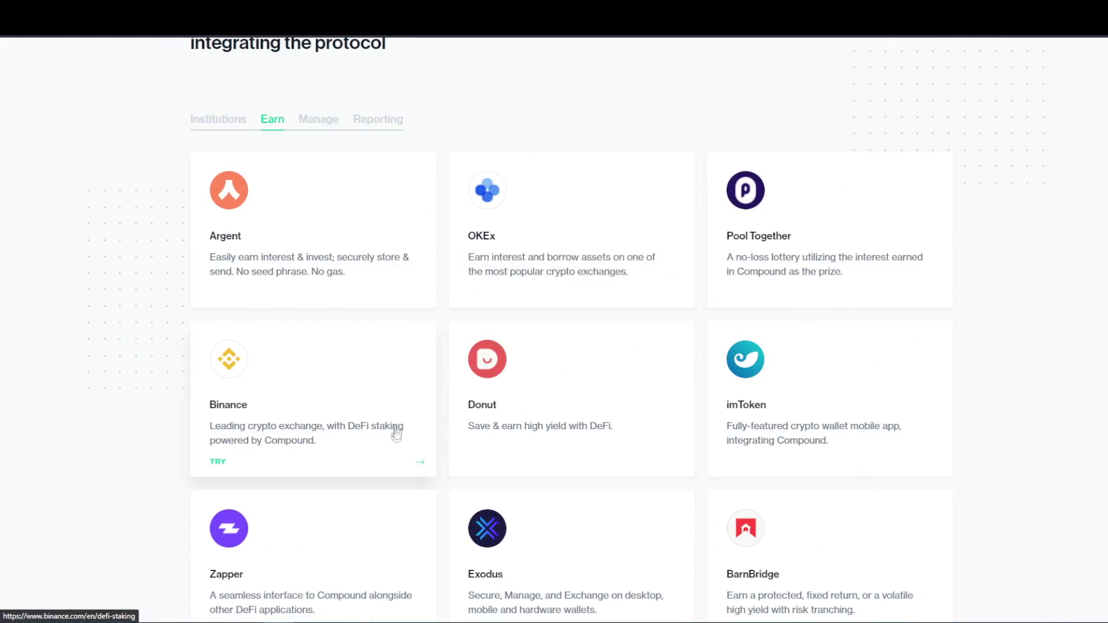
pyautogui.scroll(-7, 381, 464)
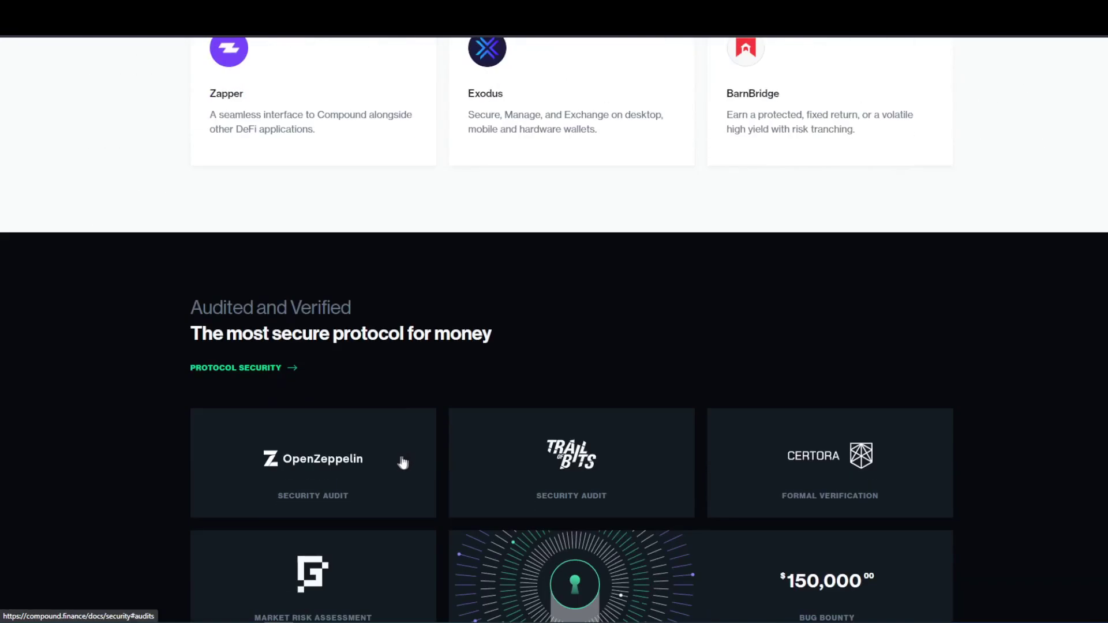
pyautogui.scroll(-3, 371, 430)
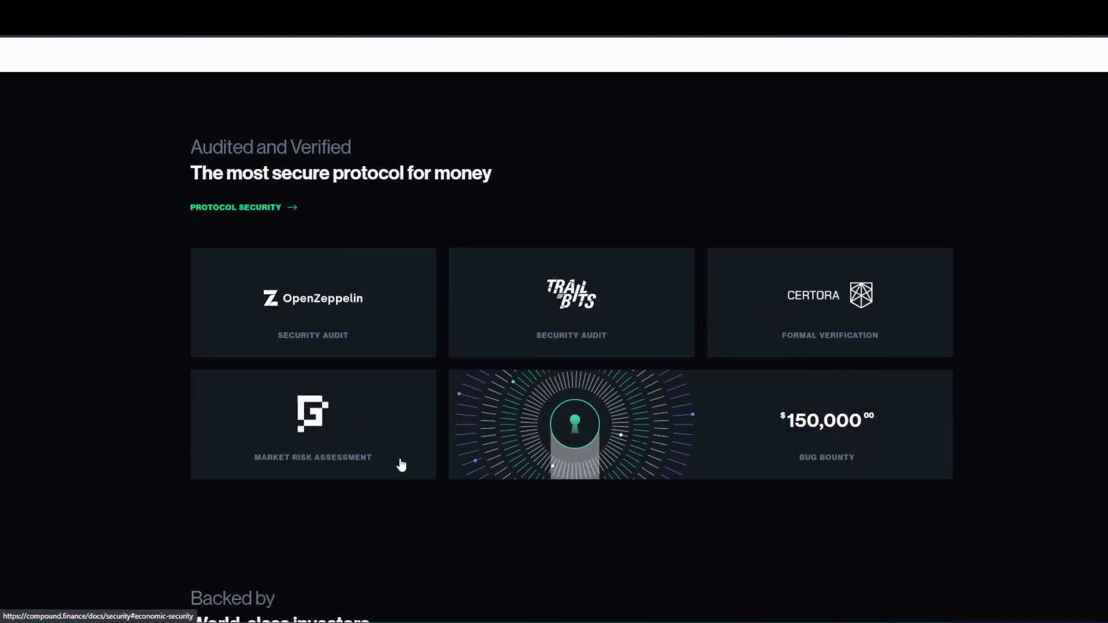
pyautogui.scroll(-5, 402, 461)
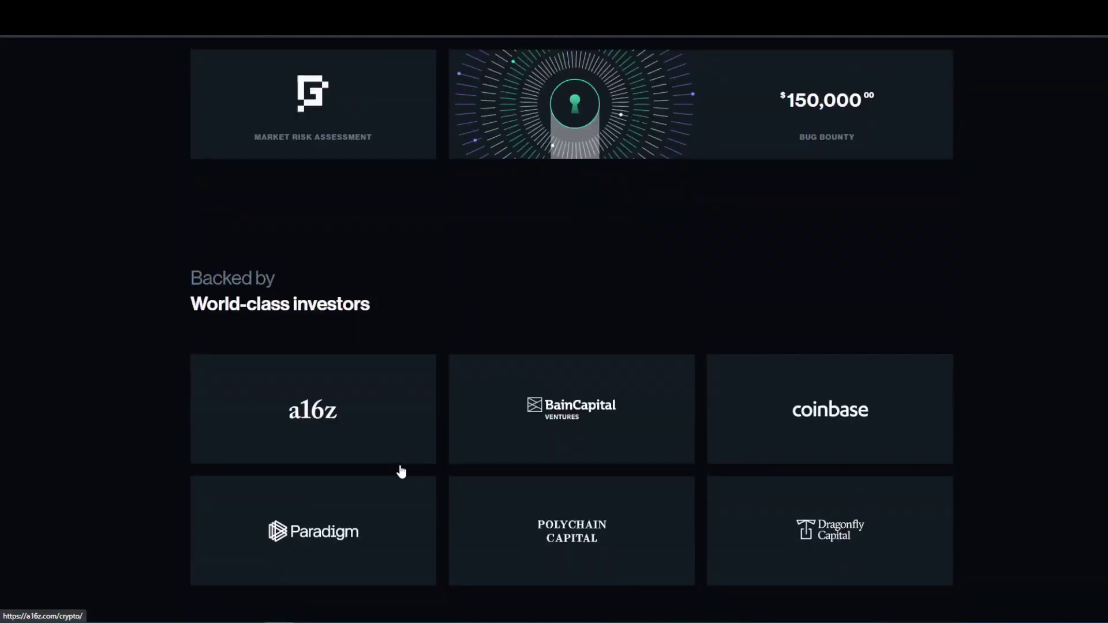
pyautogui.scroll(-5, 406, 475)
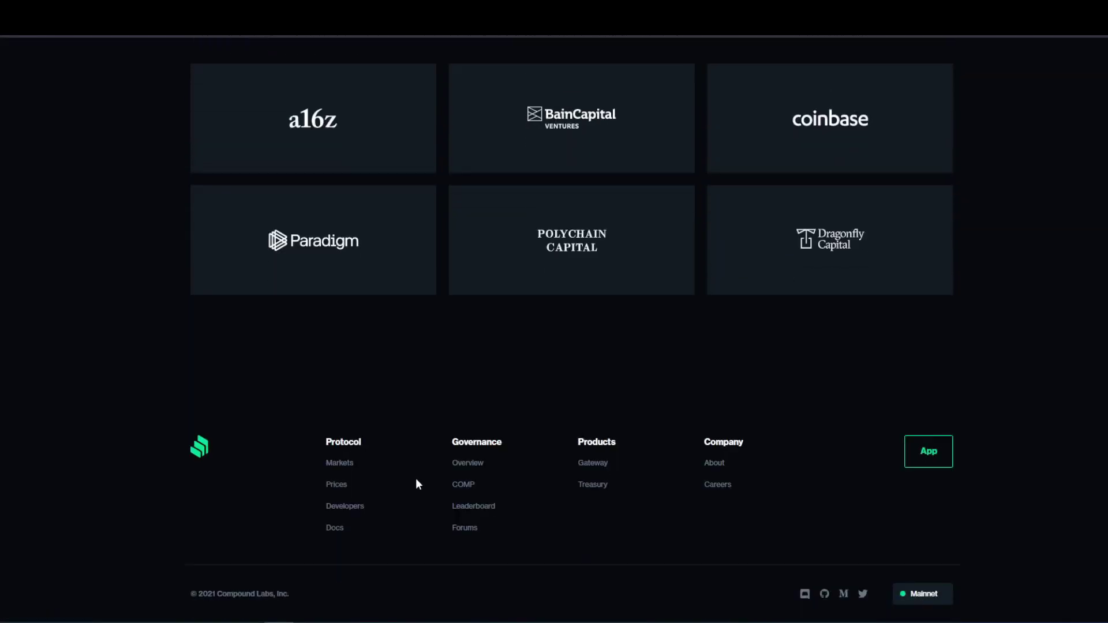
pyautogui.scroll(10, 431, 489)
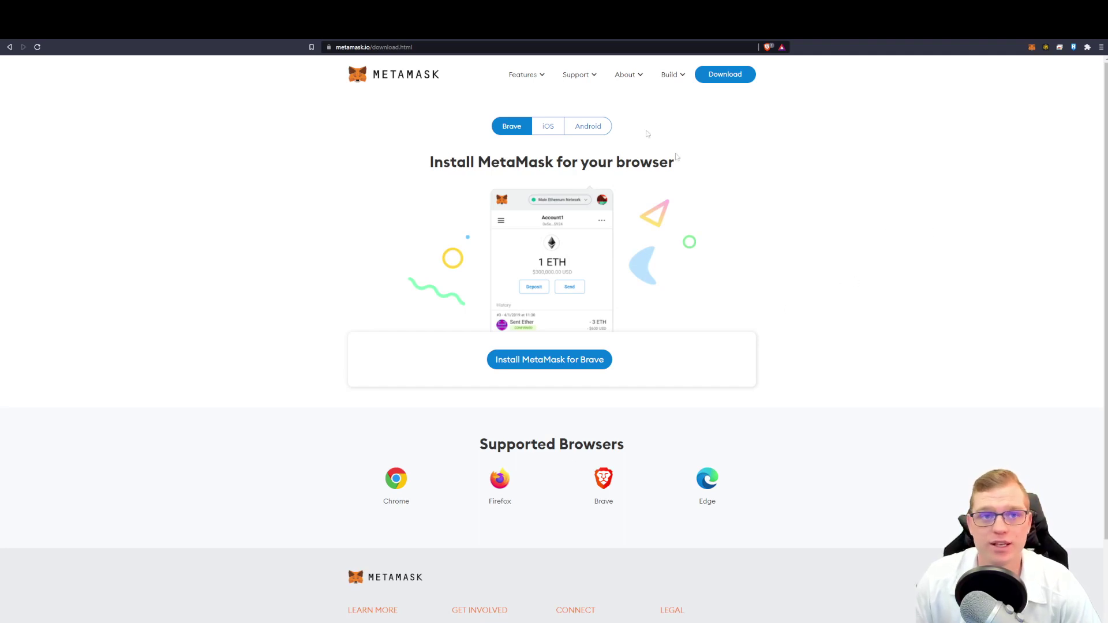
# Switch to the binance.org Binance Smart Chain tab.
pyautogui.click(466, 38)
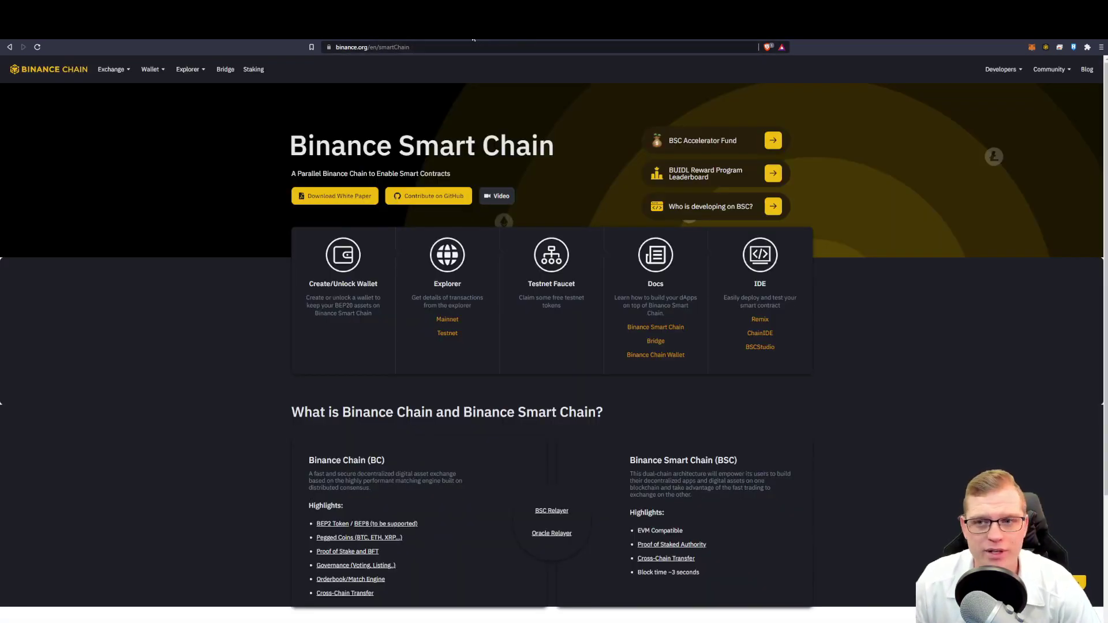
# Return to the MetaMask download tab with Ctrl+Tab.
pyautogui.hotkey('ctrl', 'Tab')
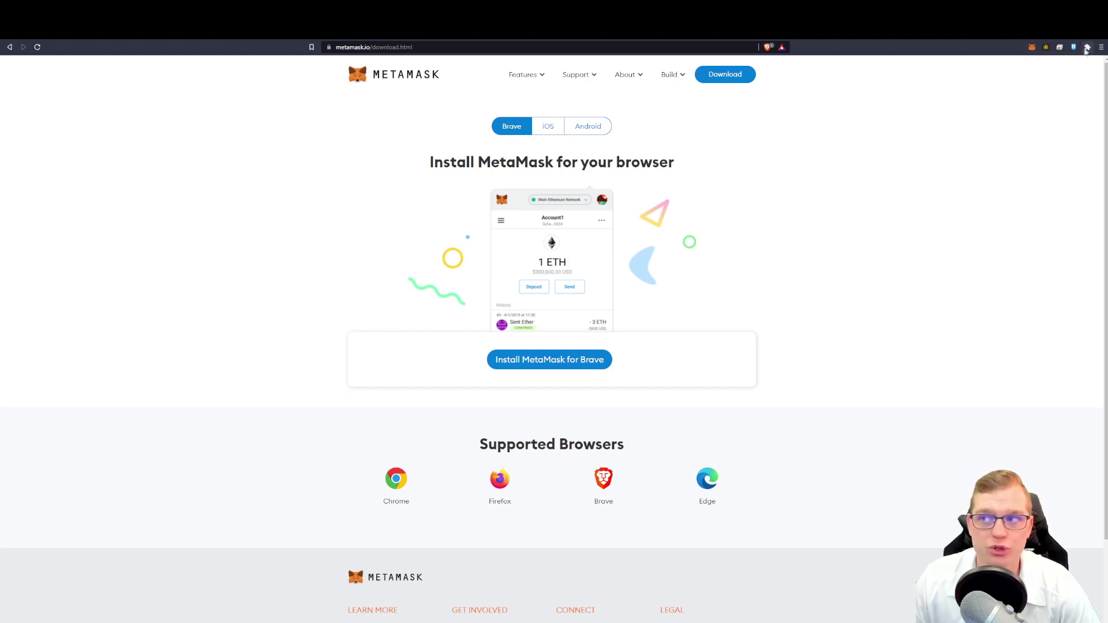
# Open and then close the browser's Extensions list.
pyautogui.click(1087, 49)
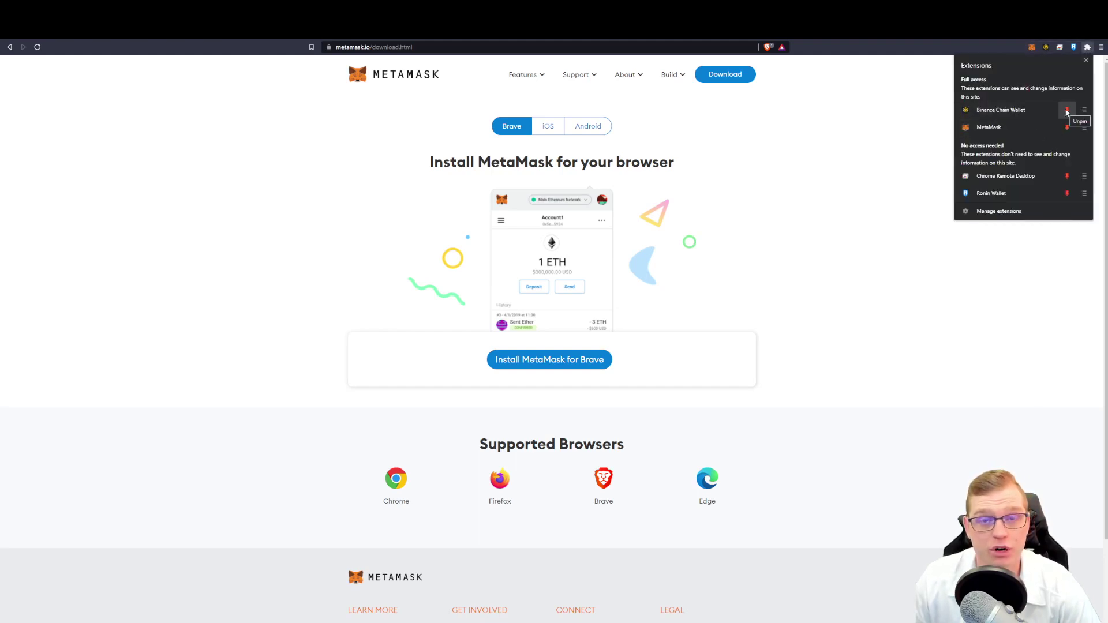
pyautogui.click(874, 179)
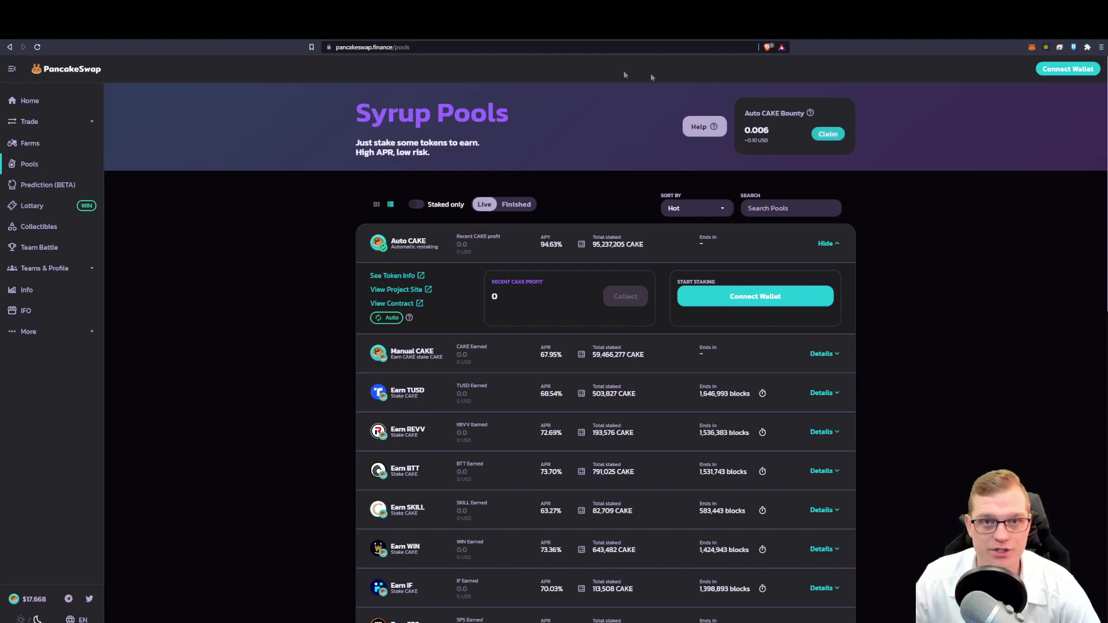
# Open PancakeSwap's Connect Wallet dialog and expand its full wallet list.
pyautogui.click(1067, 69)
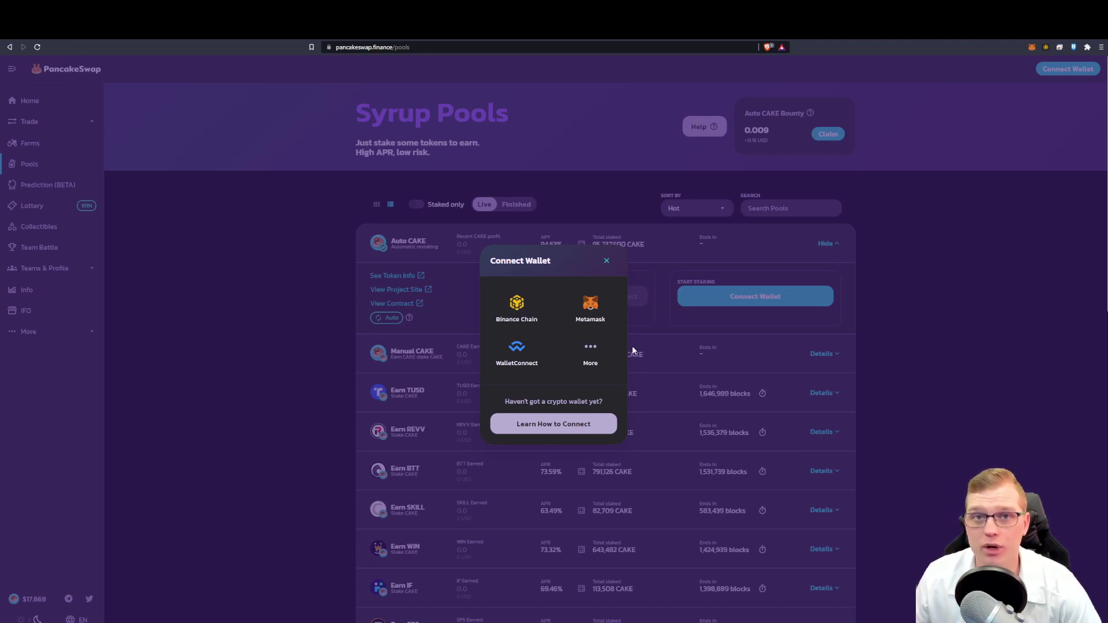
pyautogui.click(593, 352)
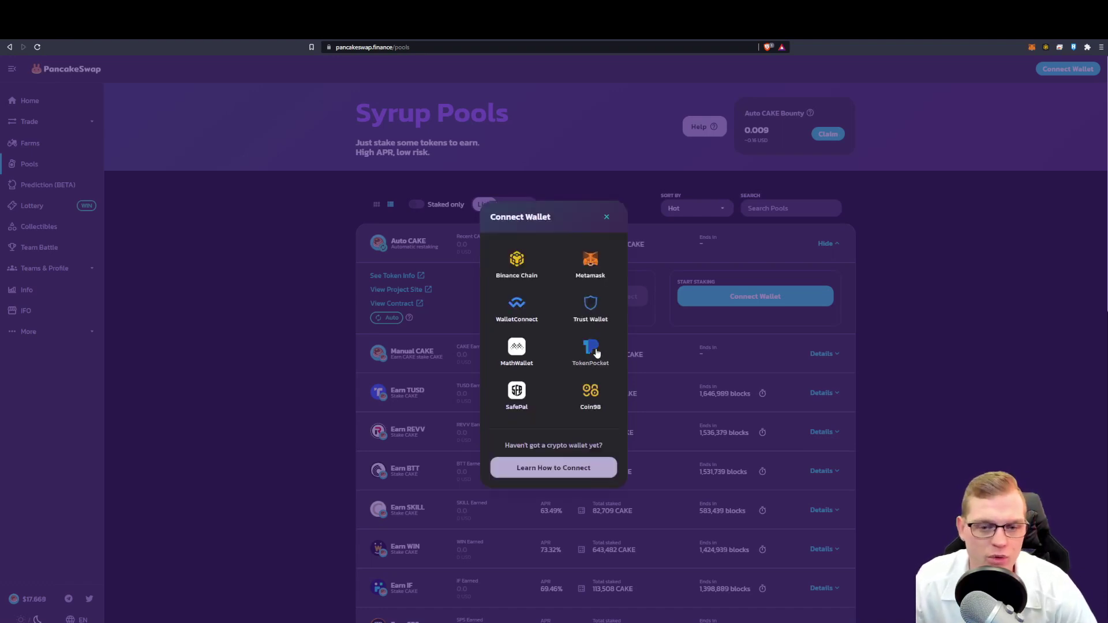
# Connect to PancakeSwap using the Binance Chain wallet.
pyautogui.click(518, 270)
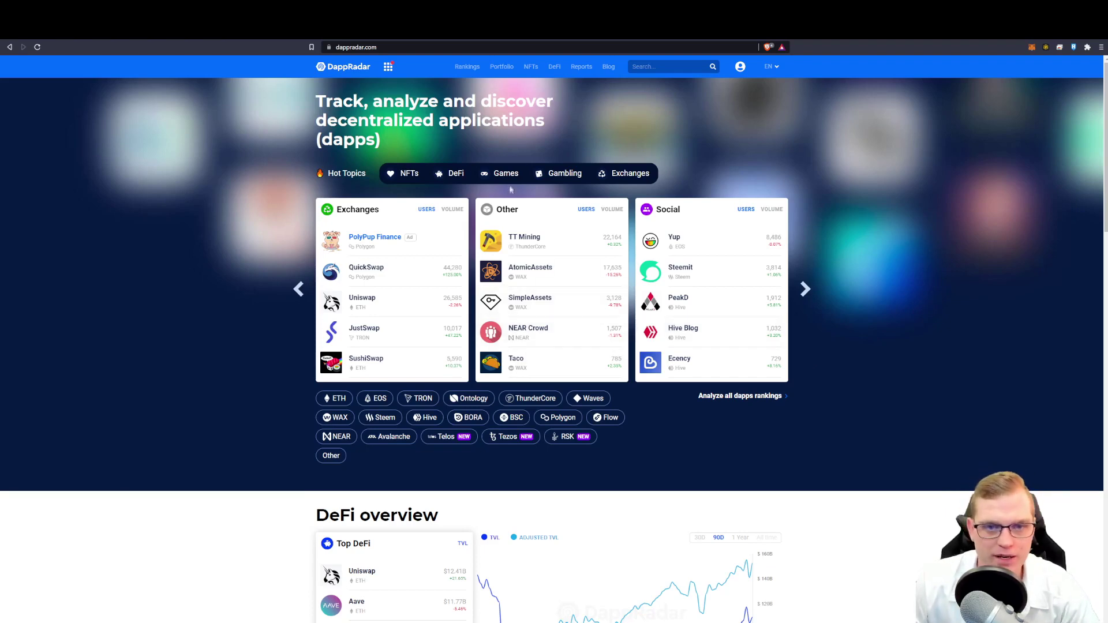
# Open DappRadar's DeFi overview rankings, showing $110.04B TVL with PancakeSwap fifth.
pyautogui.click(452, 173)
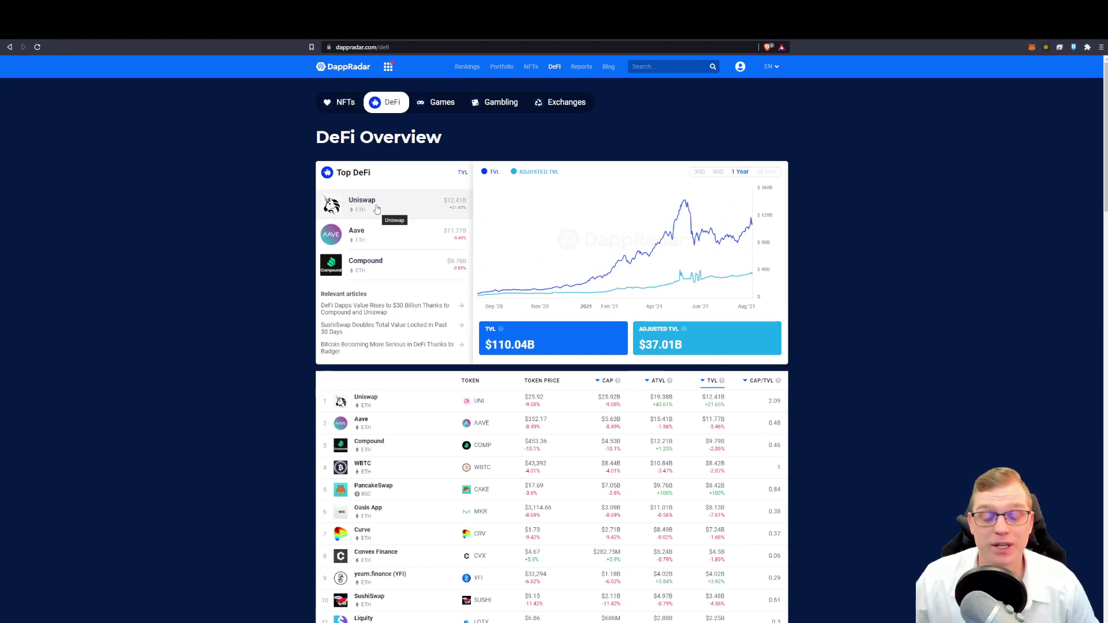
# Open Uniswap's DappRadar page ($12.41B TVL) and launch the Uniswap swap app.
pyautogui.click(389, 399)
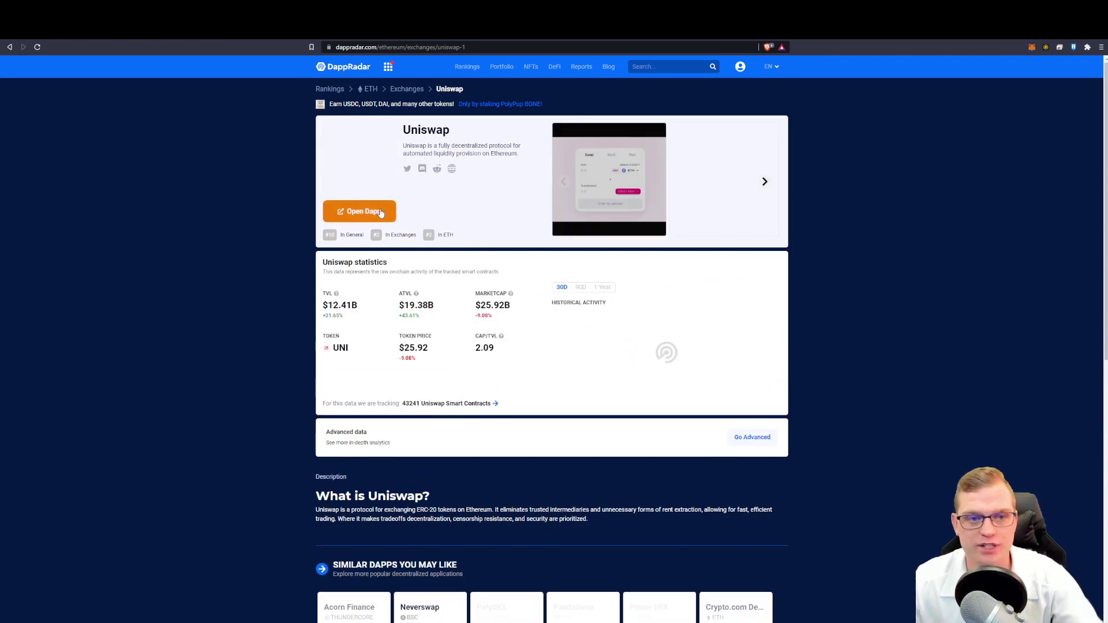
pyautogui.click(381, 213)
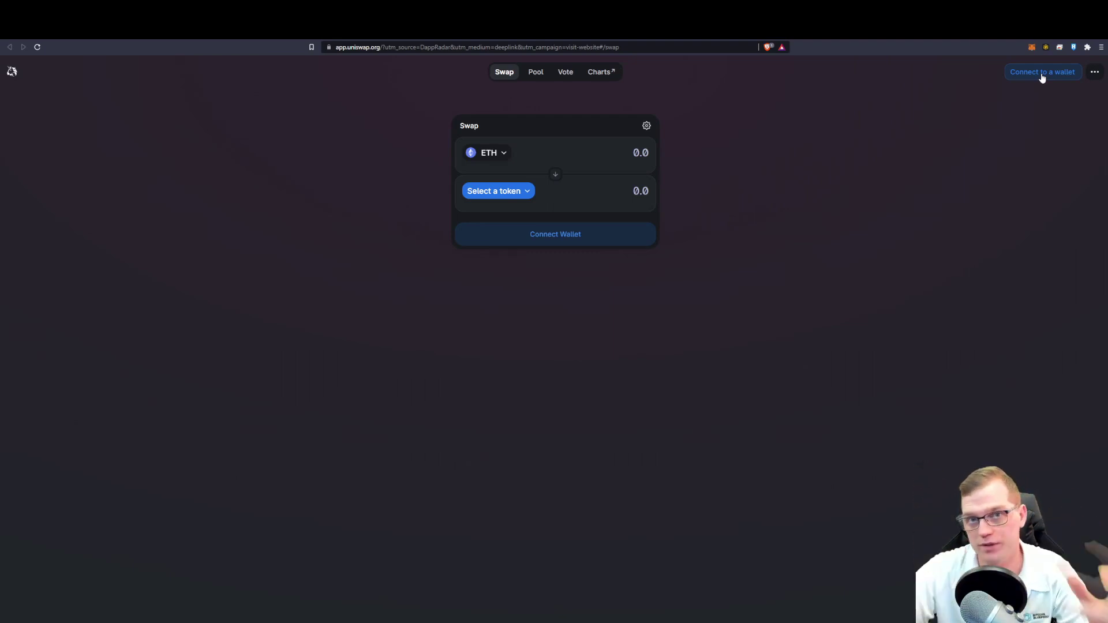
# Open the Connect to a wallet dialog on Uniswap's swap page.
pyautogui.click(1041, 74)
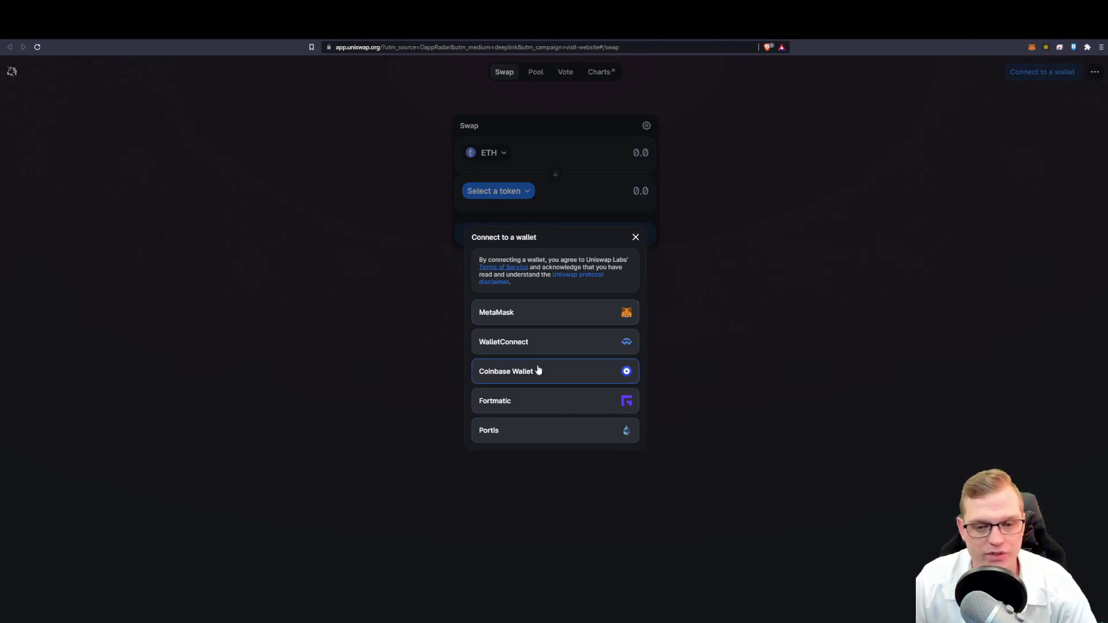
# Choose MetaMask as the wallet, then dismiss its unlock prompt without logging in.
pyautogui.click(619, 315)
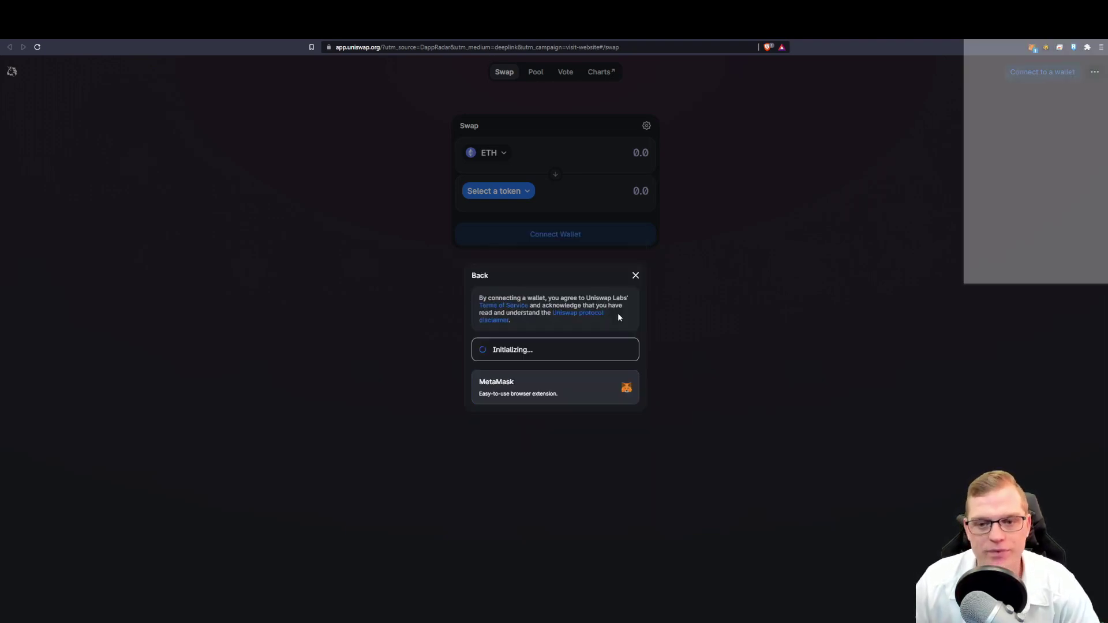
pyautogui.click(881, 229)
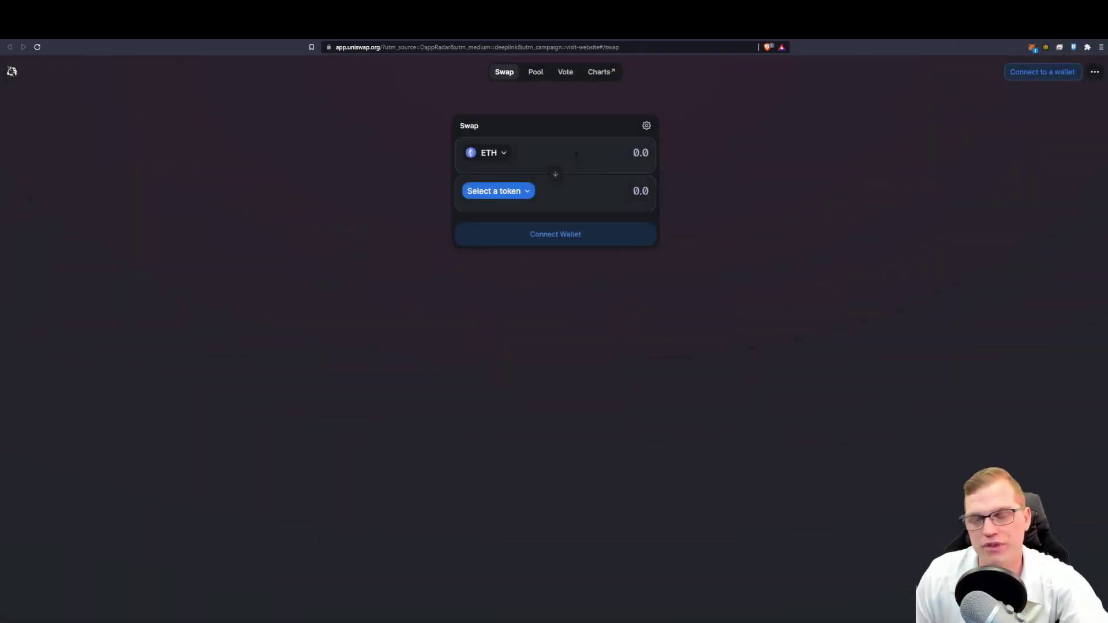
# Put the cursor in the empty ETH amount field of the swap form.
pyautogui.click(626, 152)
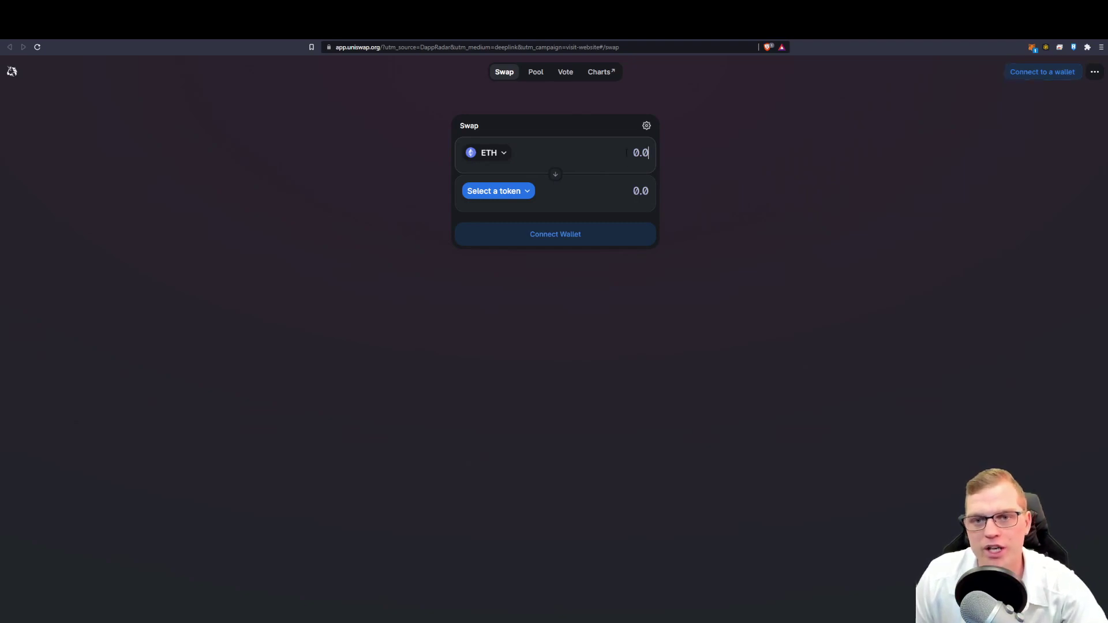